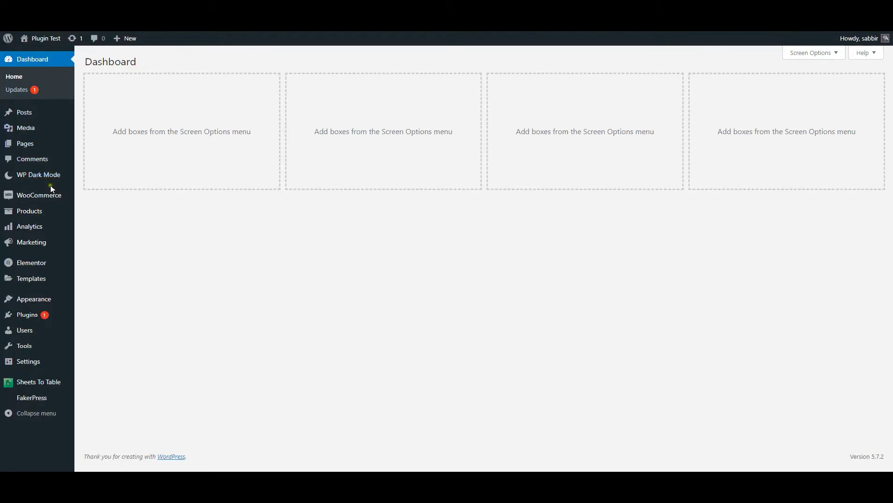
Step: Open WP Dark Mode WooCommerce settings and browse the Exclude WC Categories list without selecting anything
mouse_move(38, 175)
click(94, 176)
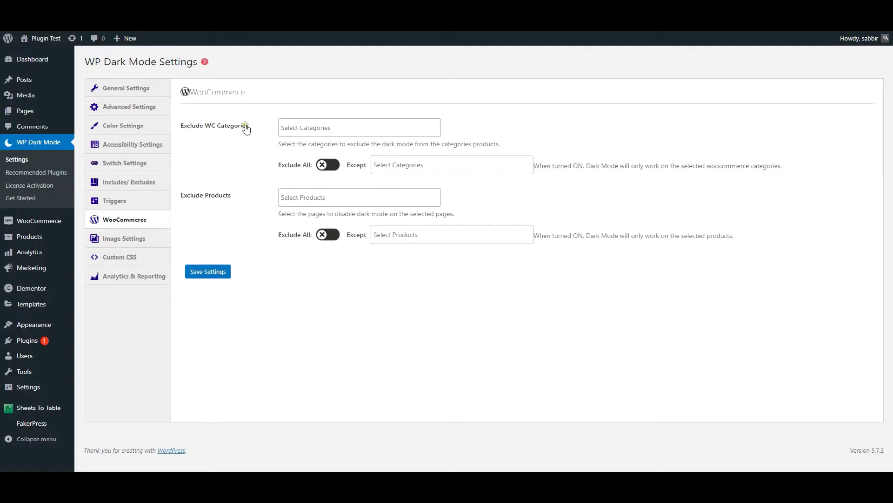
drag(251, 126, 181, 124)
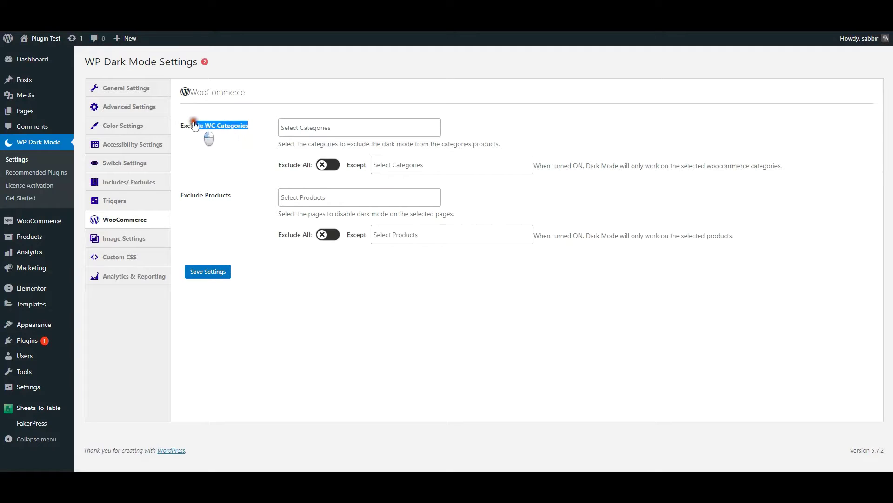
click(282, 128)
scroll(291, 204, down, 2)
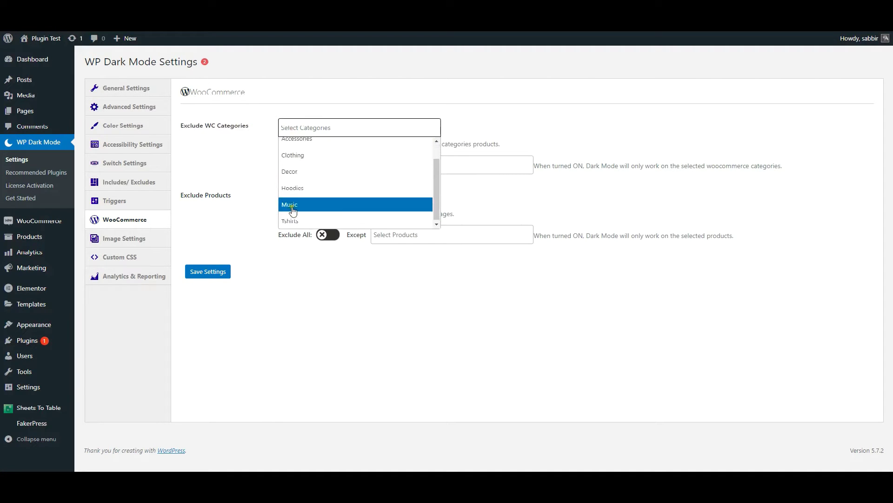
scroll(291, 204, up, 2)
click(238, 166)
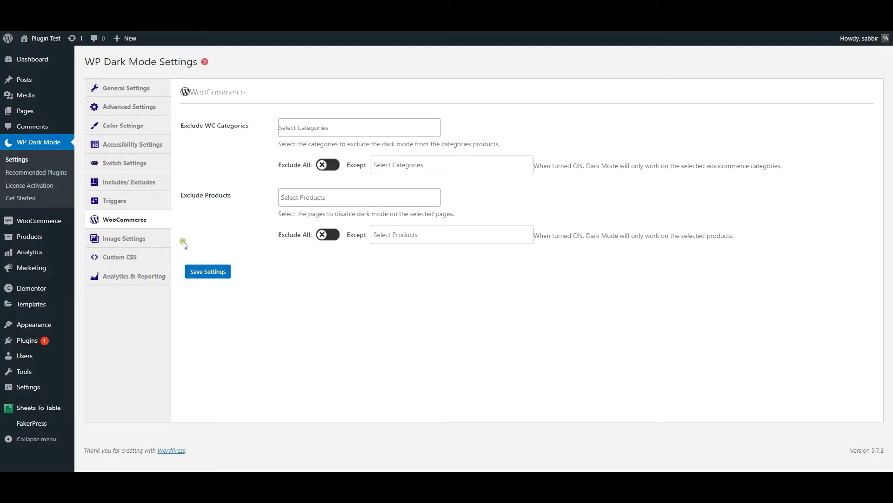
mouse_move(29, 236)
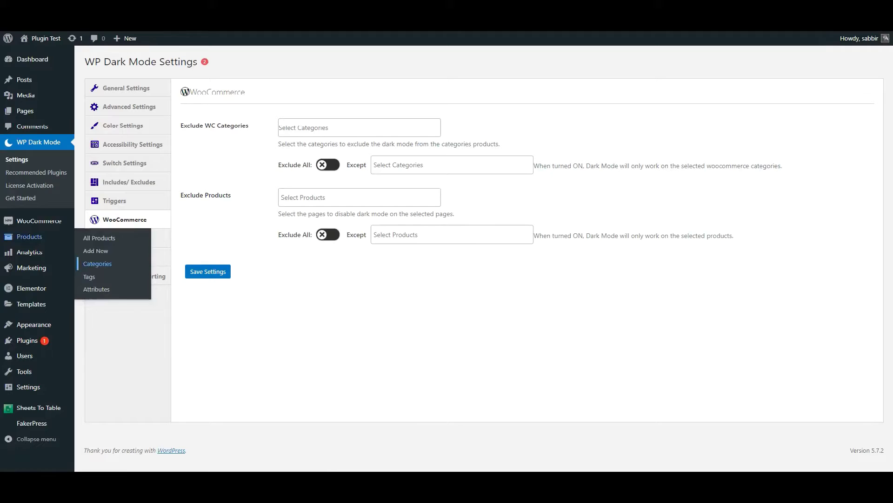
click(301, 130)
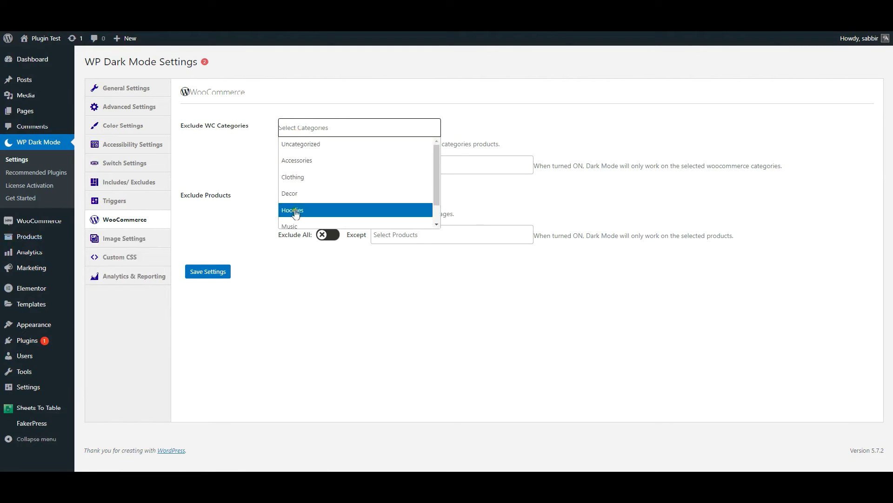
click(237, 213)
mouse_move(42, 38)
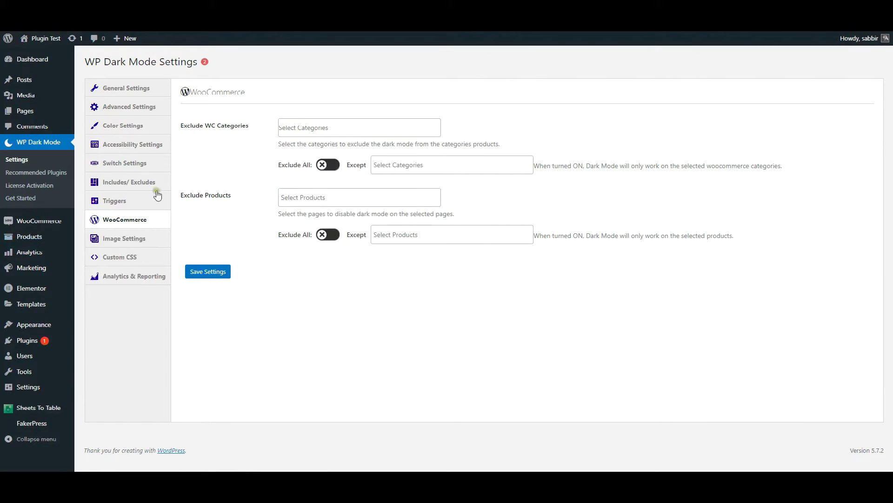
Step: View the dark storefront's Shop page and the Hoodie product page
click(48, 55)
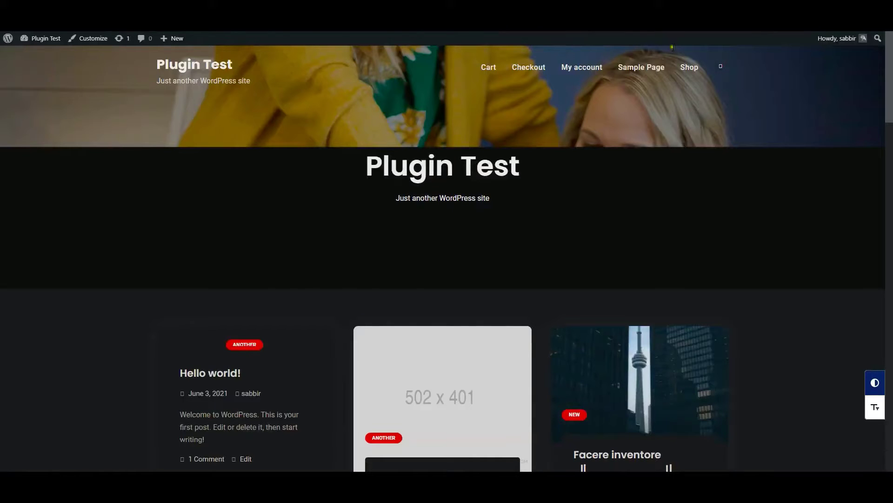
click(692, 73)
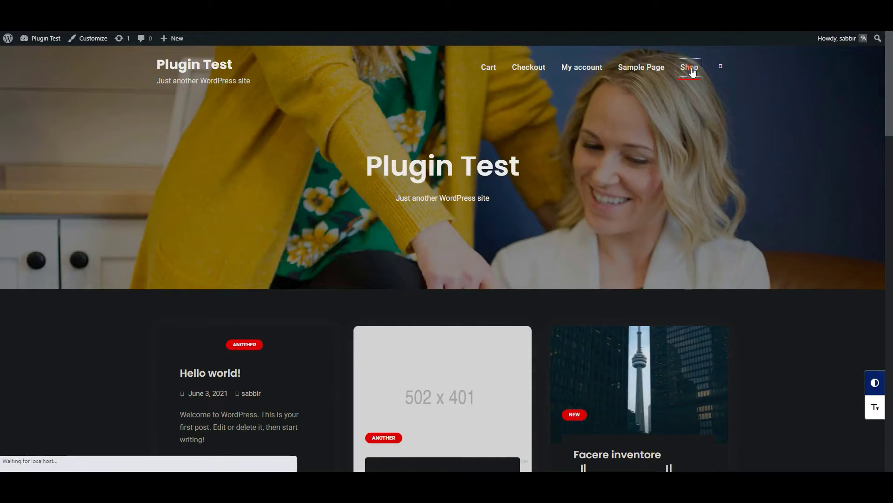
scroll(343, 290, down, 2)
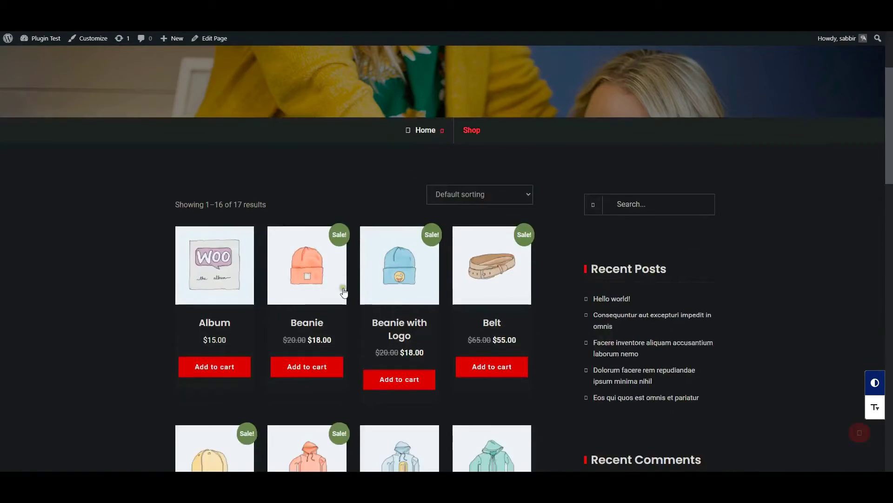
scroll(343, 289, down, 3)
scroll(302, 252, down, 1)
click(303, 252)
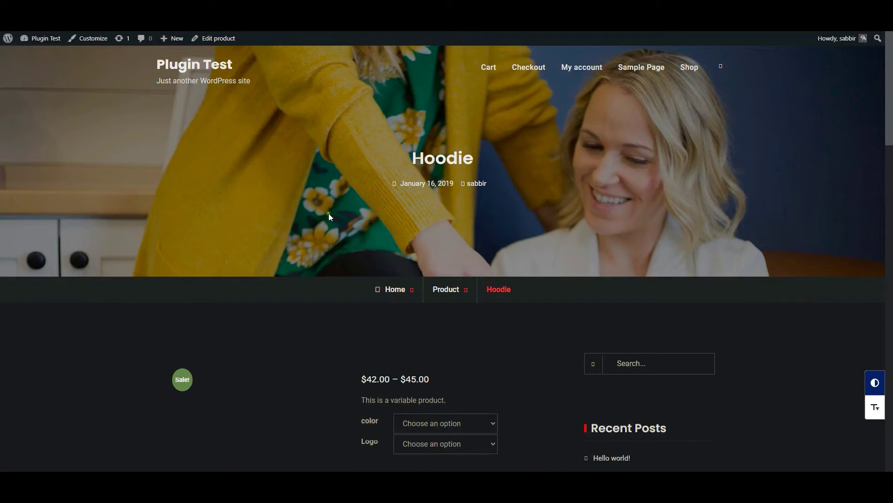
scroll(749, 282, down, 3)
scroll(756, 272, up, 1)
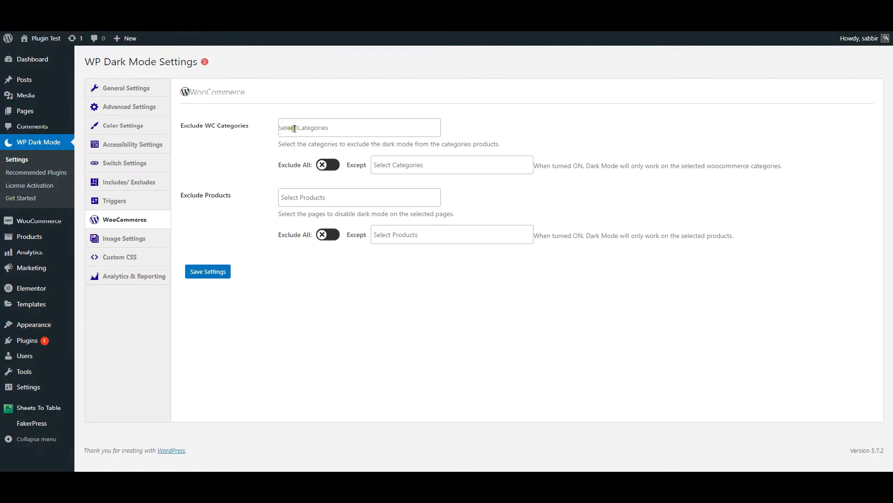
Step: Add Hoodies to Exclude WC Categories and save the settings
click(303, 129)
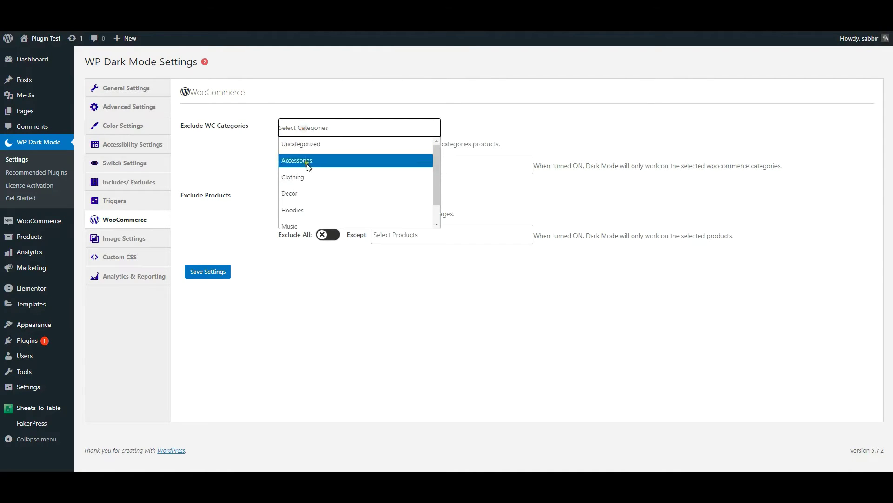
click(298, 211)
click(224, 273)
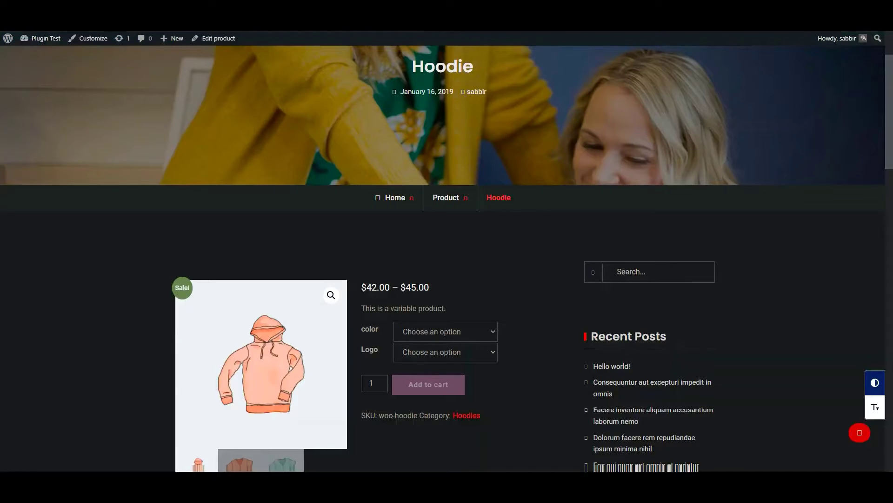
scroll(122, 295, down, 2)
scroll(120, 295, down, 2)
scroll(121, 296, up, 2)
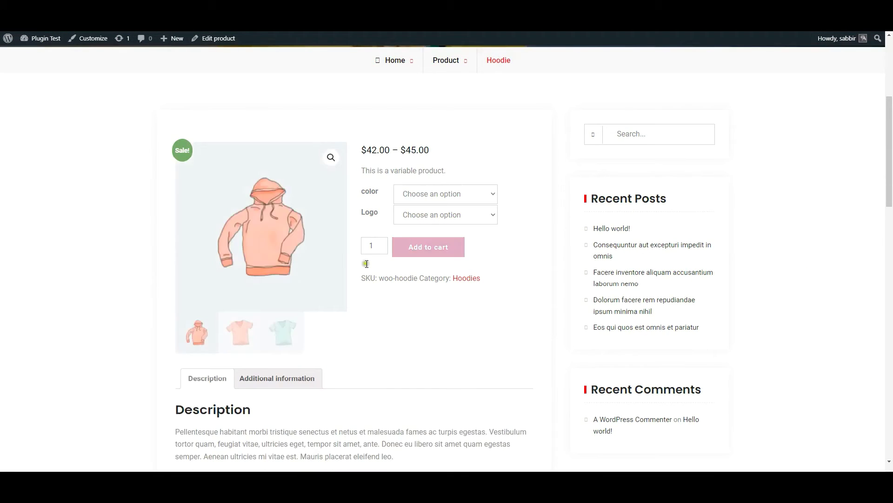
scroll(412, 238, down, 1)
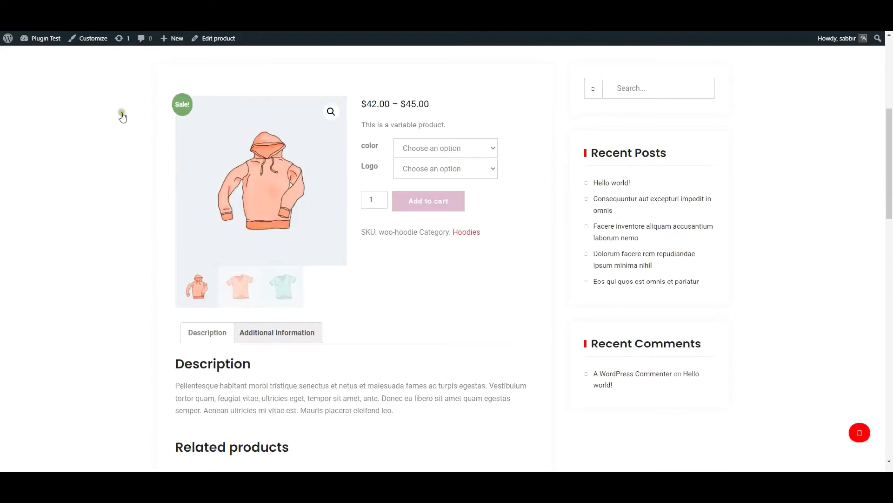
Step: Go back from the now-light Hoodie page to the shop and open the still-dark Cap page
key(alt+Left)
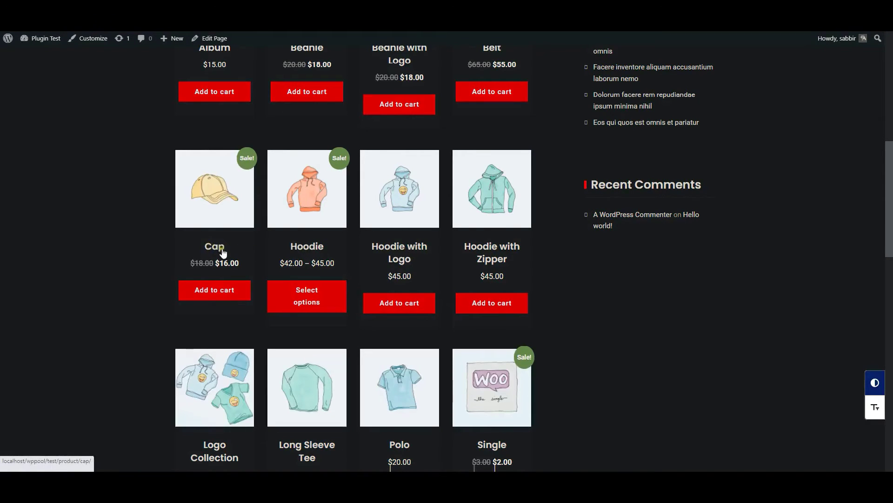
click(223, 253)
scroll(356, 379, down, 3)
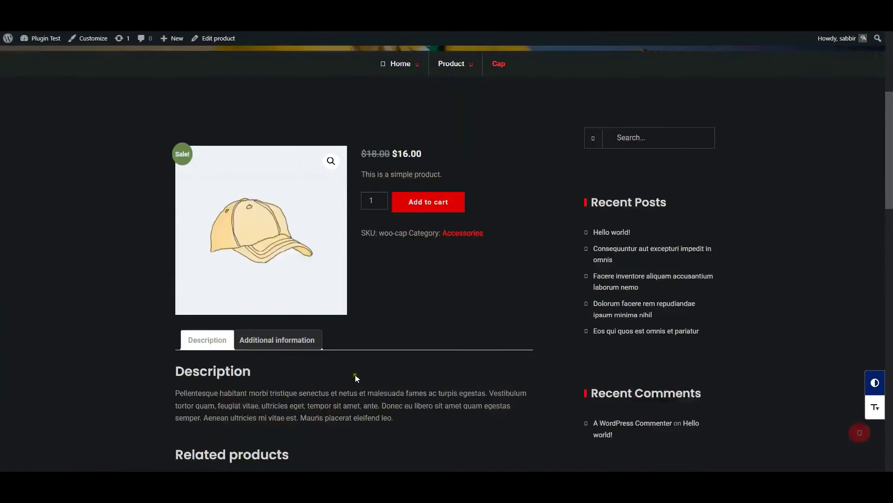
scroll(356, 374, down, 2)
scroll(369, 331, up, 5)
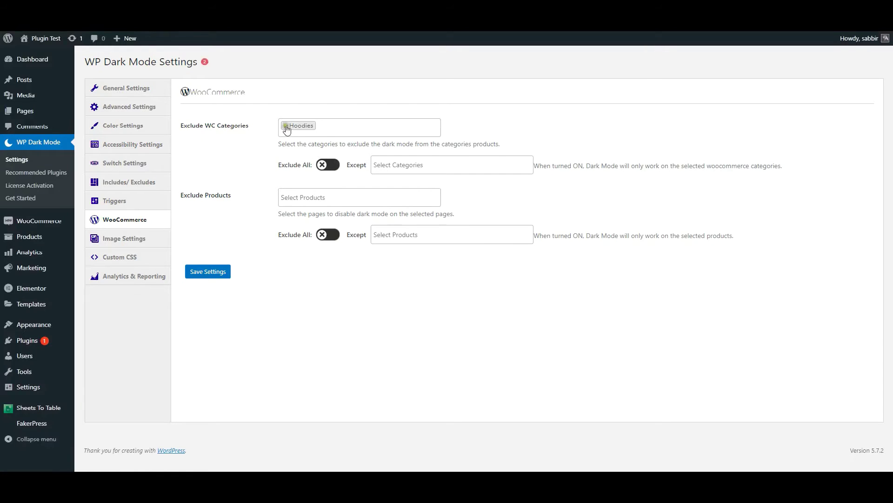
Step: Remove Hoodies from excluded categories, enable Exclude All with Hoodies as the exception, and save
click(287, 130)
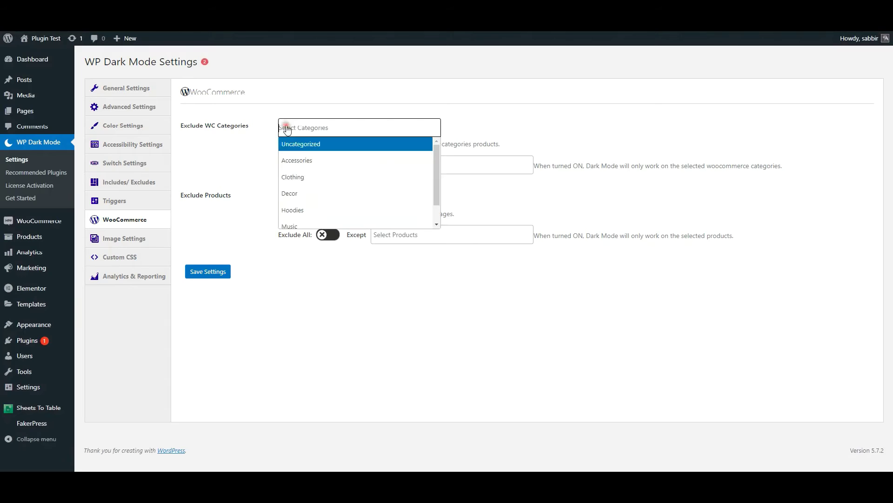
click(259, 152)
click(309, 170)
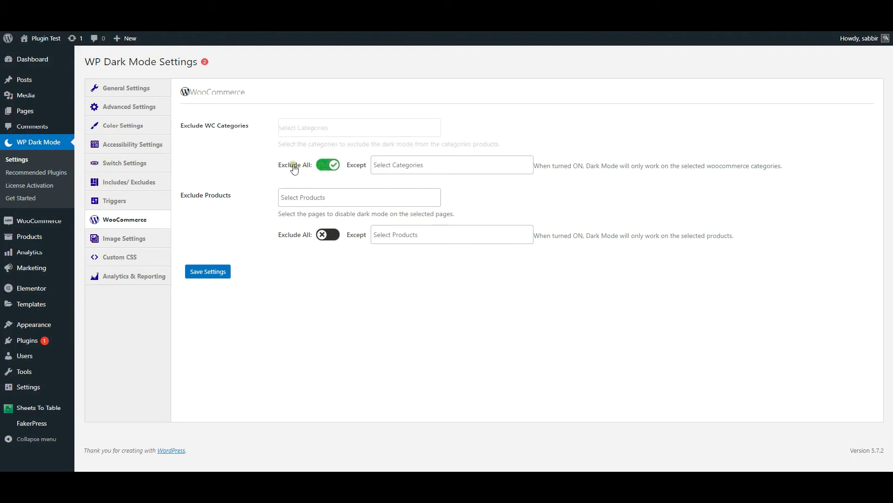
click(390, 166)
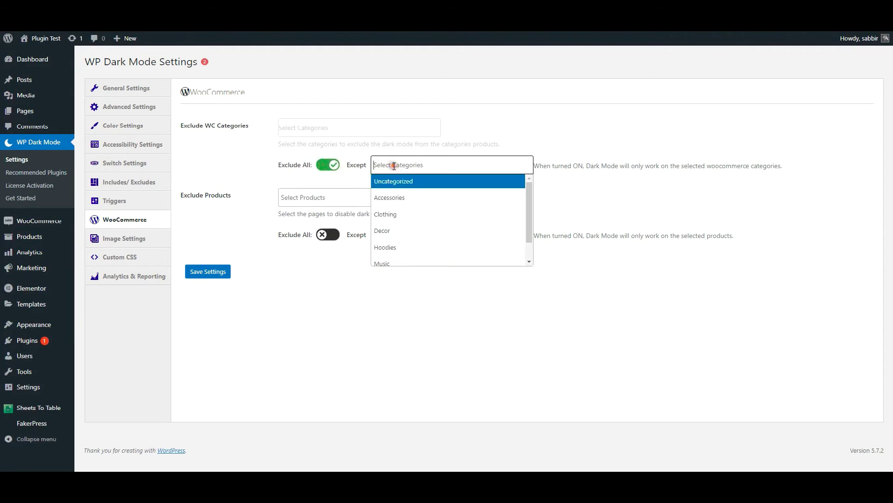
click(395, 248)
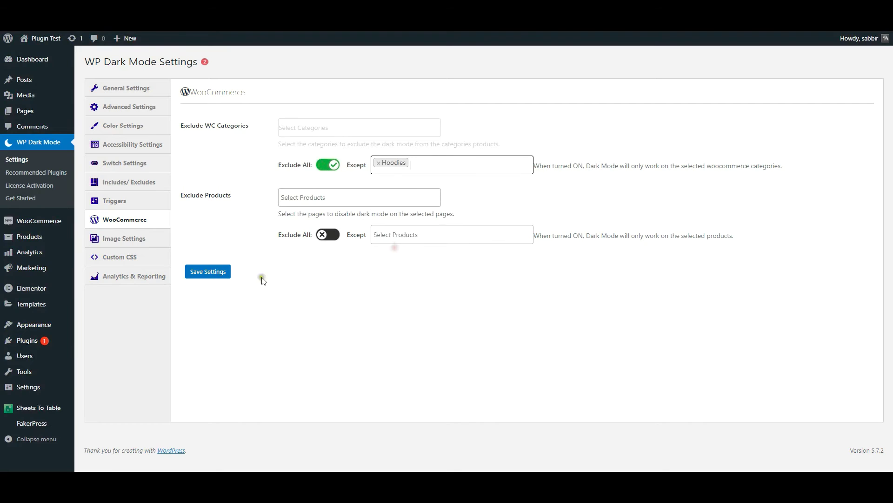
click(213, 271)
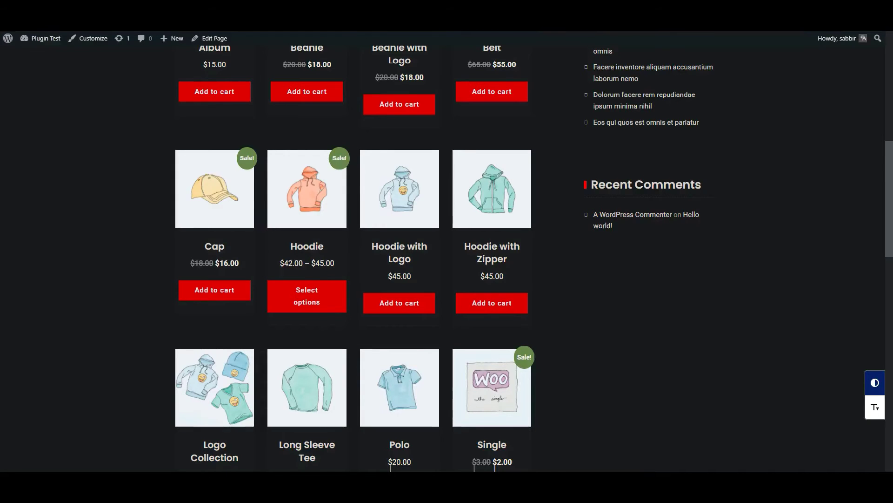
Step: Check the Hoodie page stays dark while the Cap and Beanie pages show light
click(341, 234)
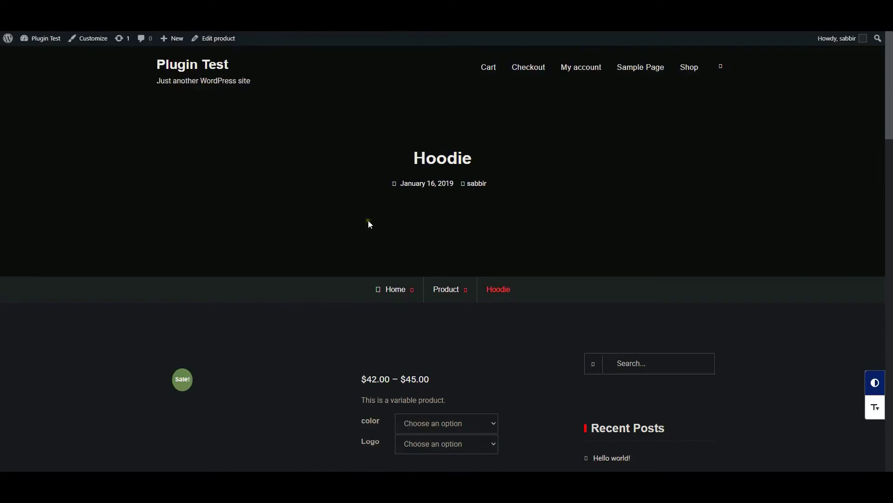
scroll(517, 310, down, 4)
scroll(517, 314, up, 5)
key(alt+Left)
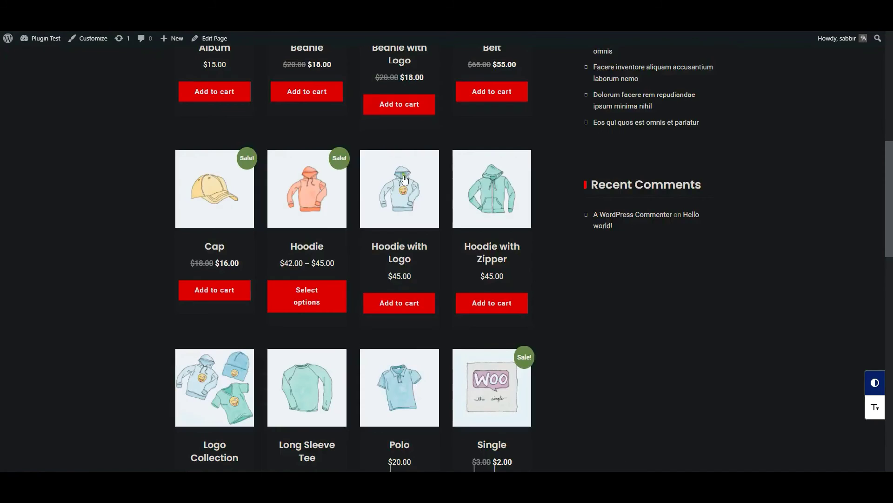
click(216, 247)
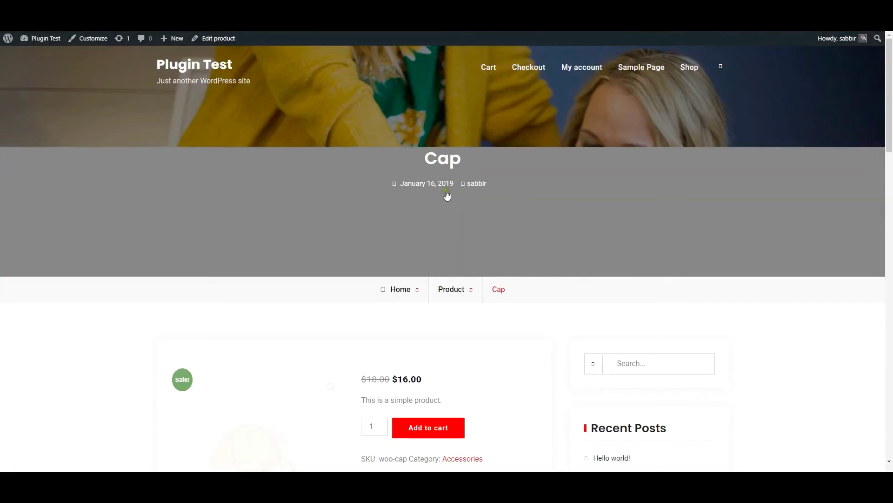
scroll(539, 227, down, 3)
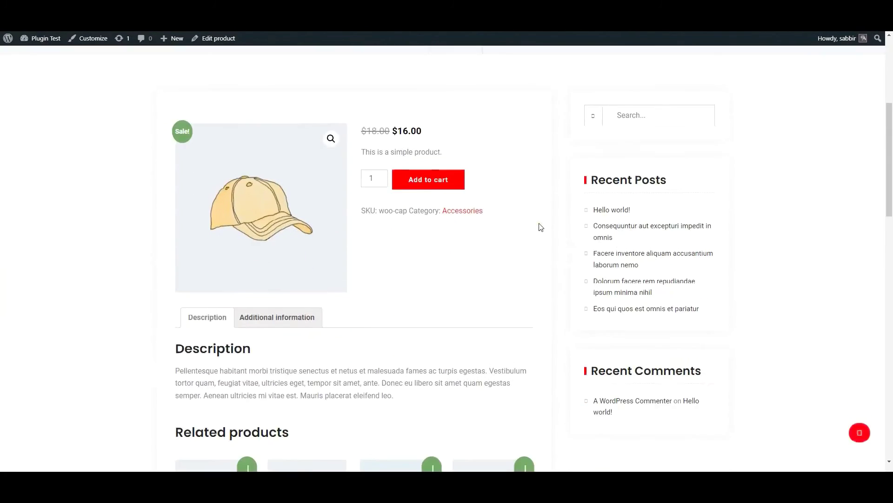
scroll(531, 223, down, 5)
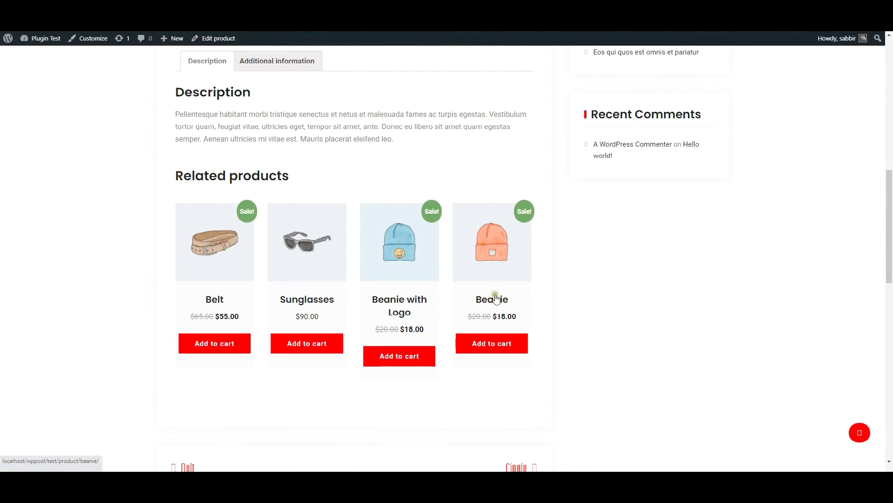
click(495, 295)
scroll(455, 98, down, 2)
scroll(392, 175, down, 4)
scroll(313, 231, up, 6)
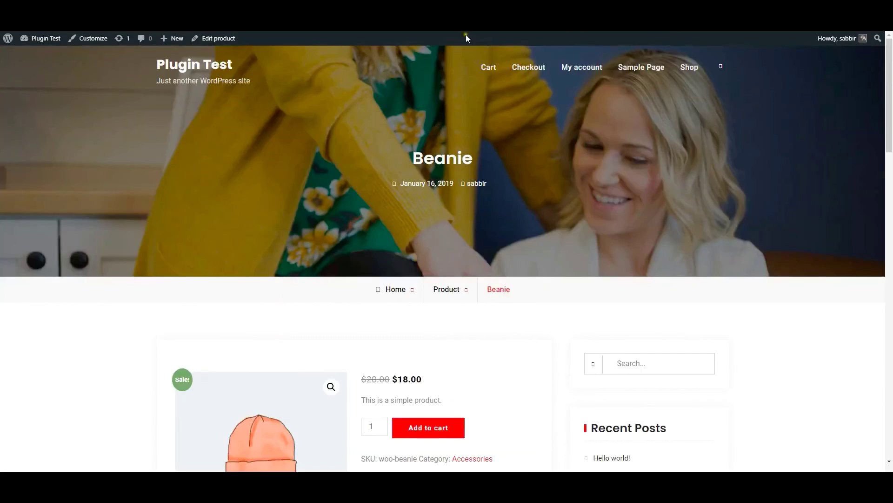